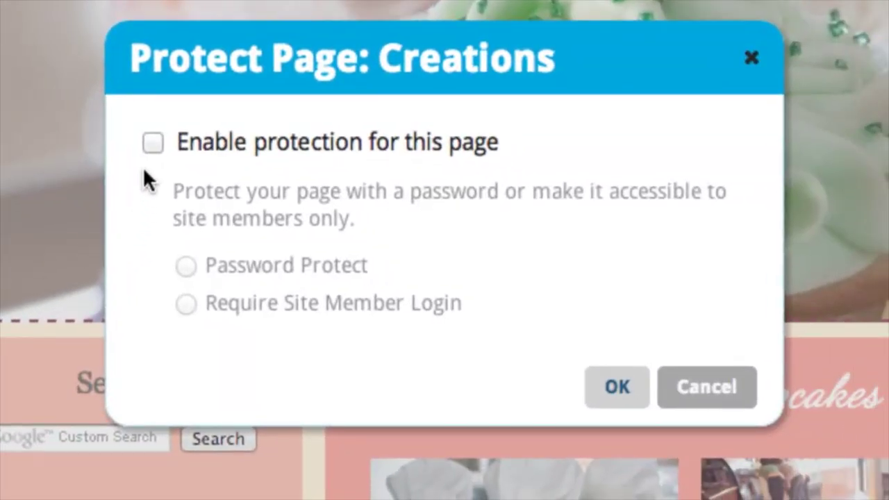
# - Enable Password Protect on the Creations page with a page password and confirm with OK
pyautogui.click(154, 139)
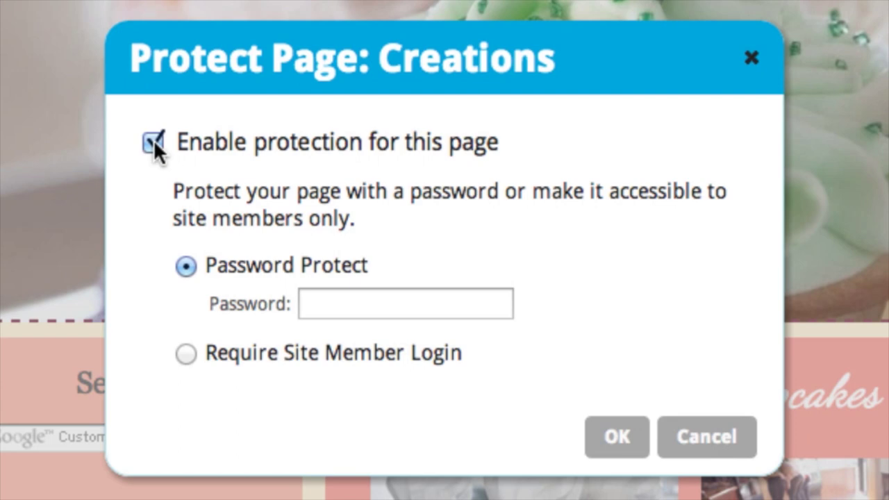
pyautogui.click(347, 304)
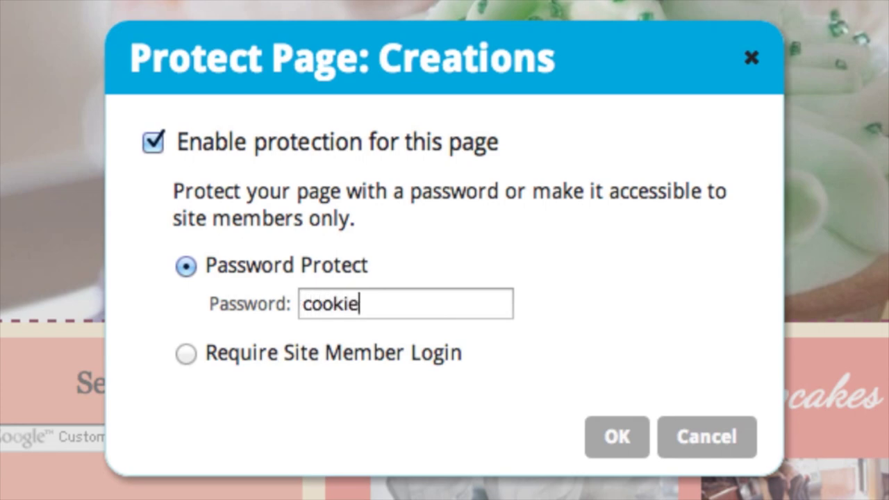
pyautogui.click(616, 439)
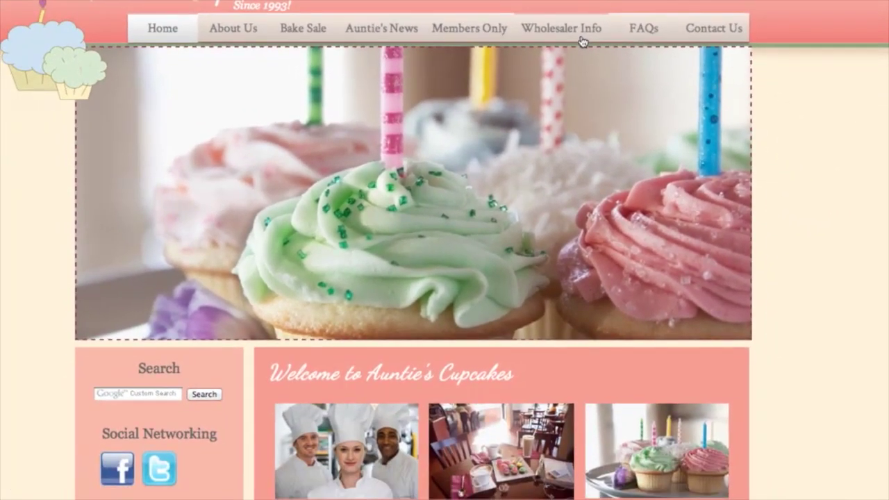
# - Open Wholesaler Info on the live site, submit its password, and scroll through the unlocked page
pyautogui.click(616, 74)
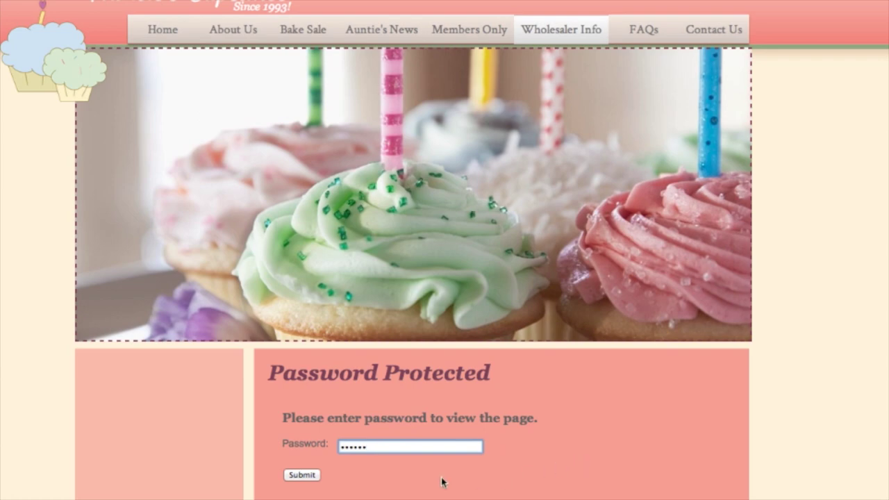
pyautogui.click(302, 476)
pyautogui.scroll(-5, 837, 444)
pyautogui.scroll(3, 837, 444)
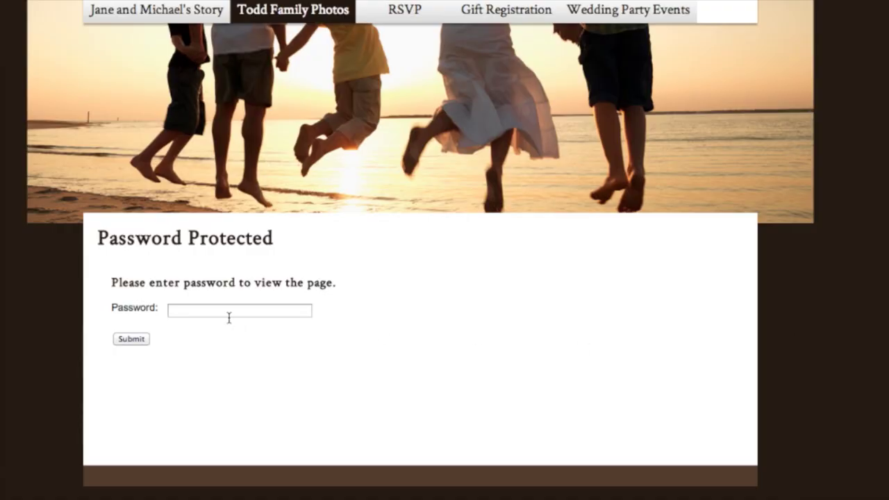
# - Enter the page password in the Todd Family Photos Password field
pyautogui.click(228, 317)
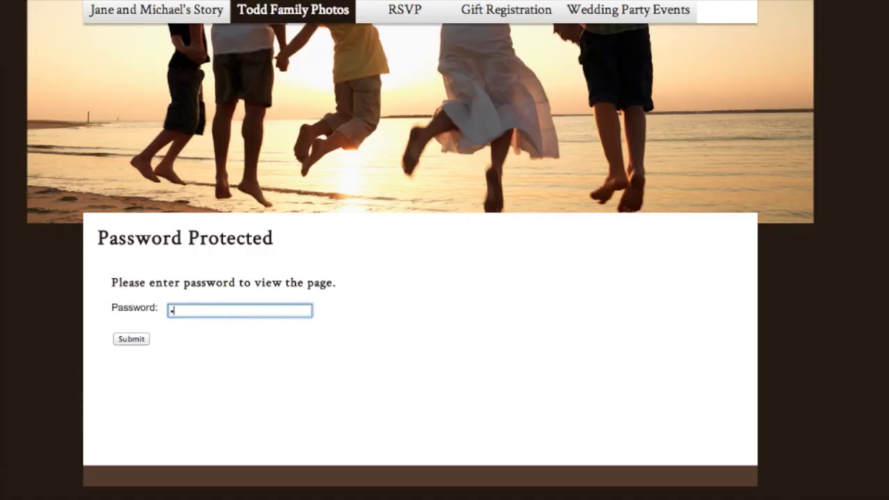
# - Submit the password to reveal the Todd Family Photos gallery and scroll through it
pyautogui.click(131, 339)
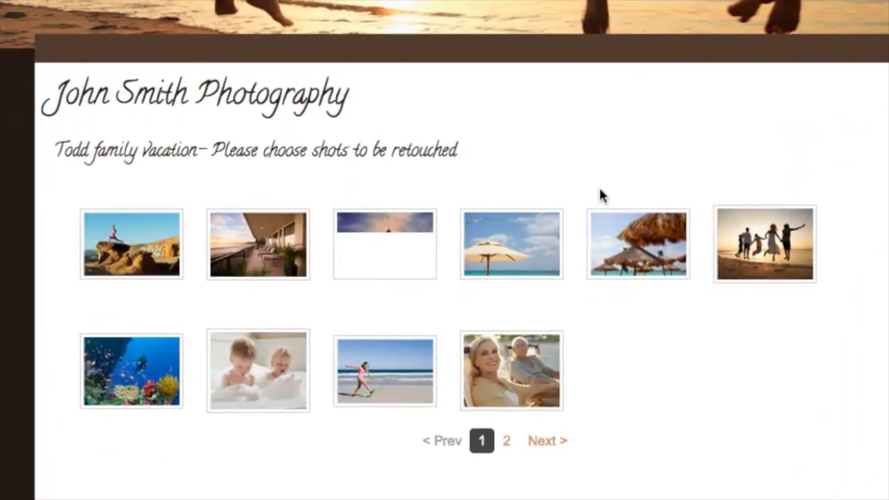
pyautogui.scroll(-1, 600, 188)
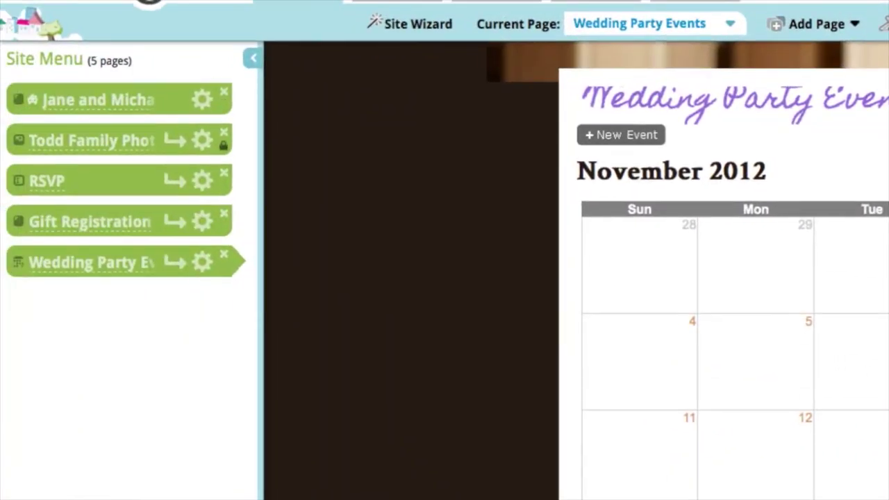
# - Set Wedding Party Events to Require Site Member Login, then save and go to member management
pyautogui.scroll(2, 659, 264)
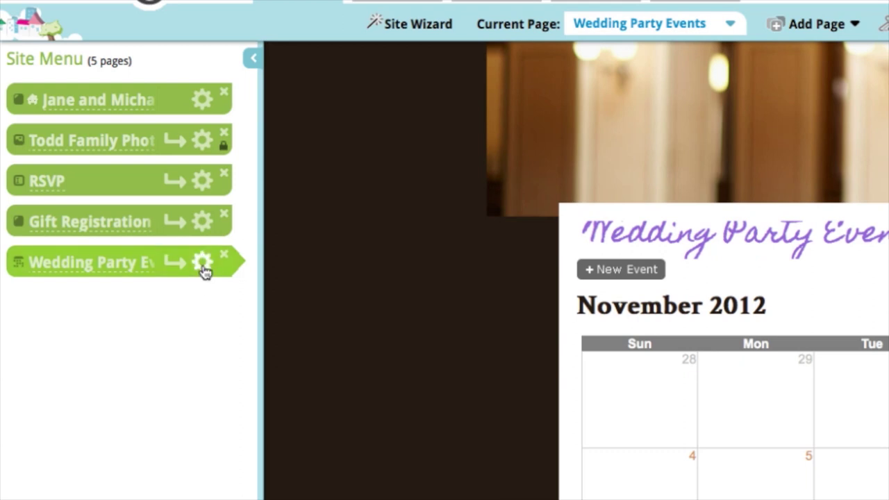
pyautogui.click(202, 275)
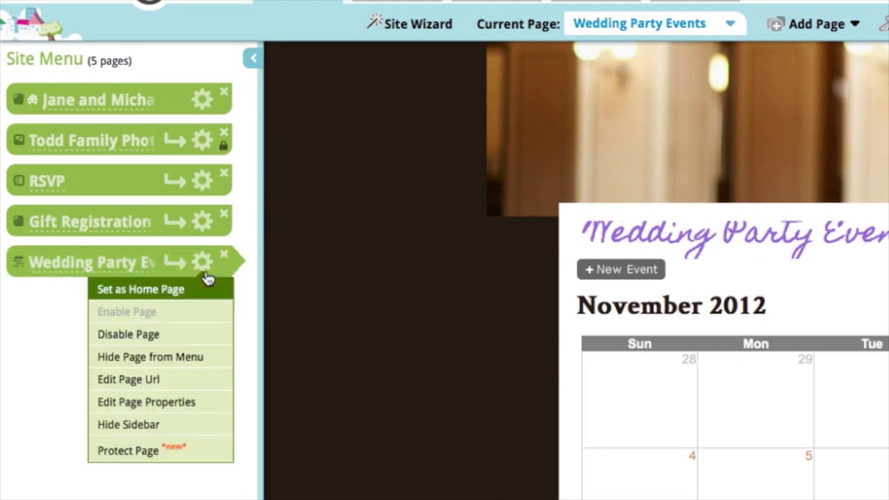
pyautogui.click(190, 452)
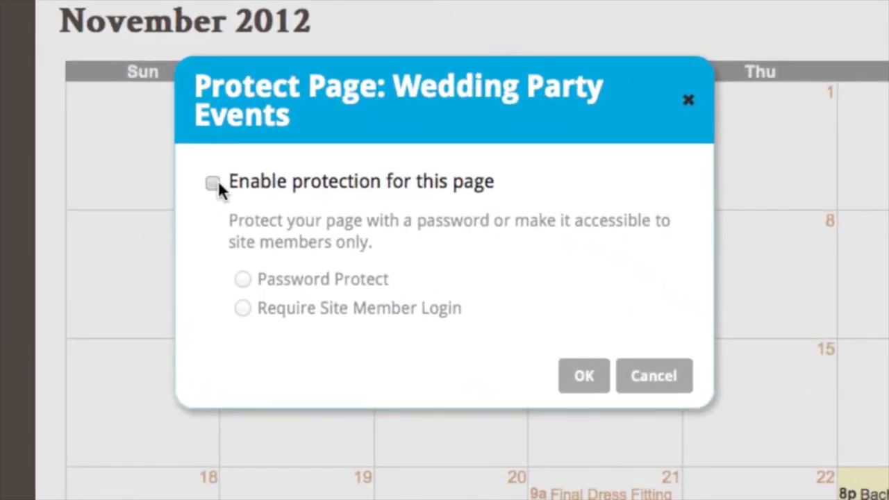
pyautogui.click(214, 182)
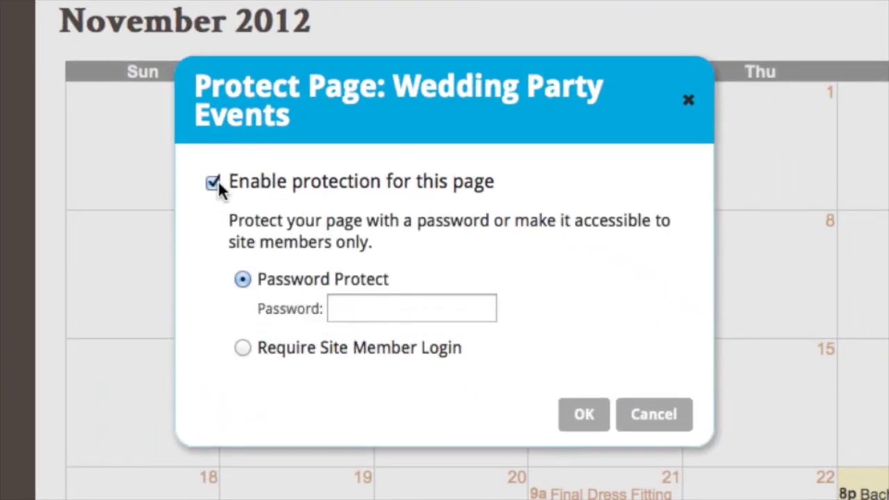
pyautogui.click(243, 349)
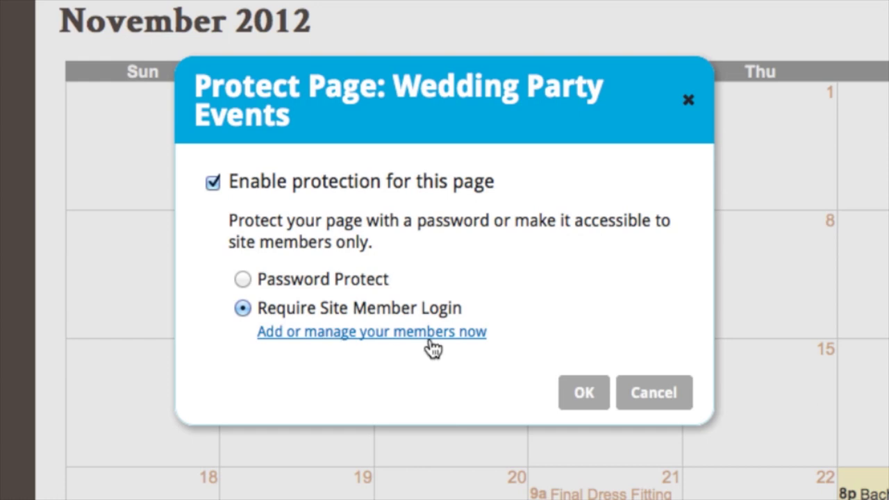
pyautogui.click(451, 333)
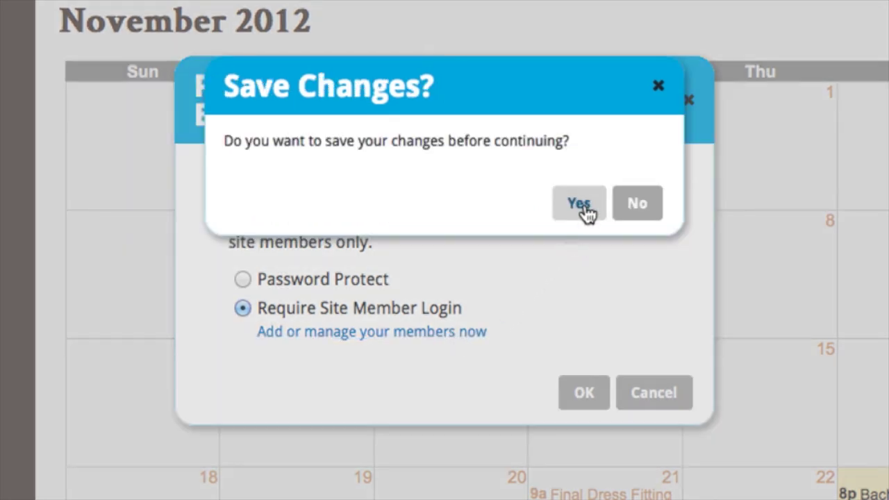
pyautogui.click(583, 206)
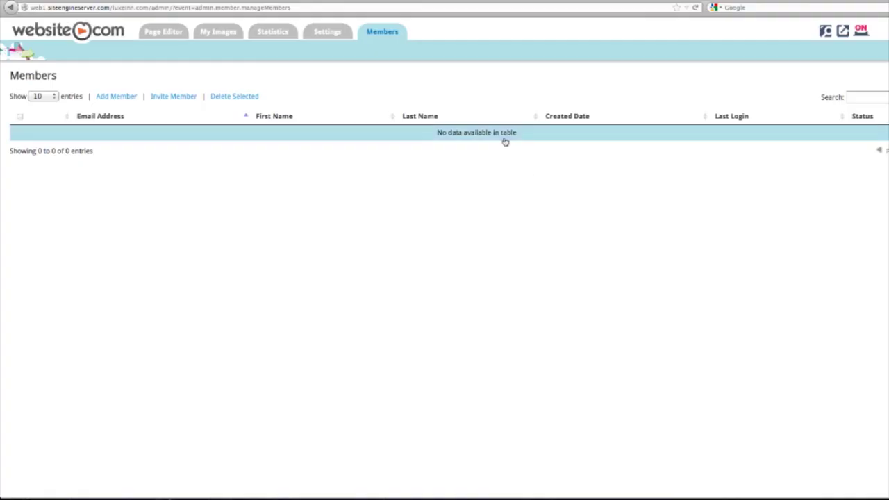
# - Invite a new site member by entering the member's e-mail address and sending it
pyautogui.click(165, 99)
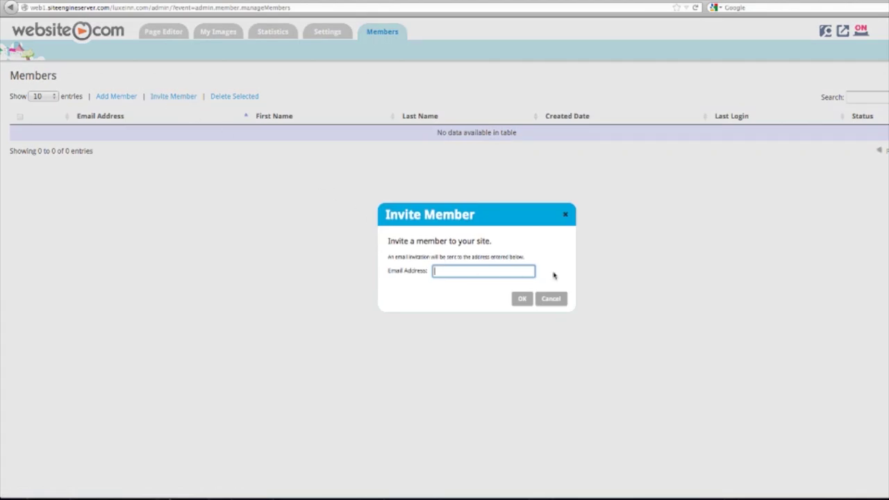
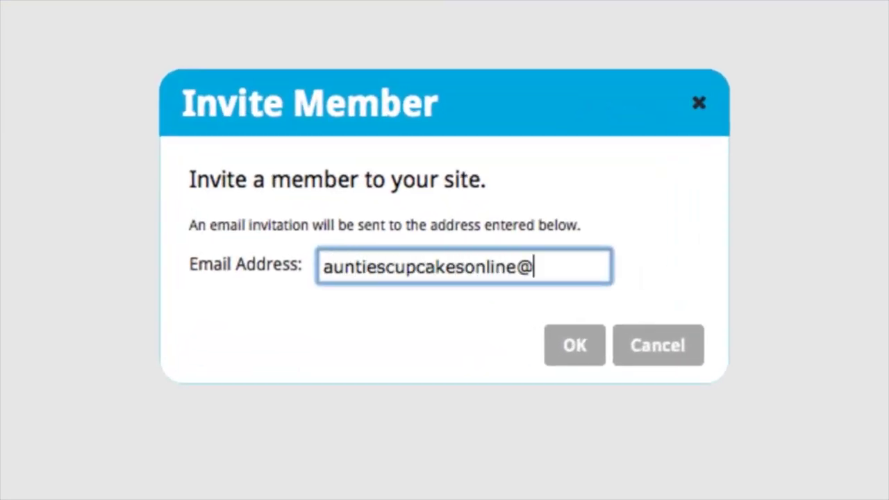
pyautogui.click(583, 358)
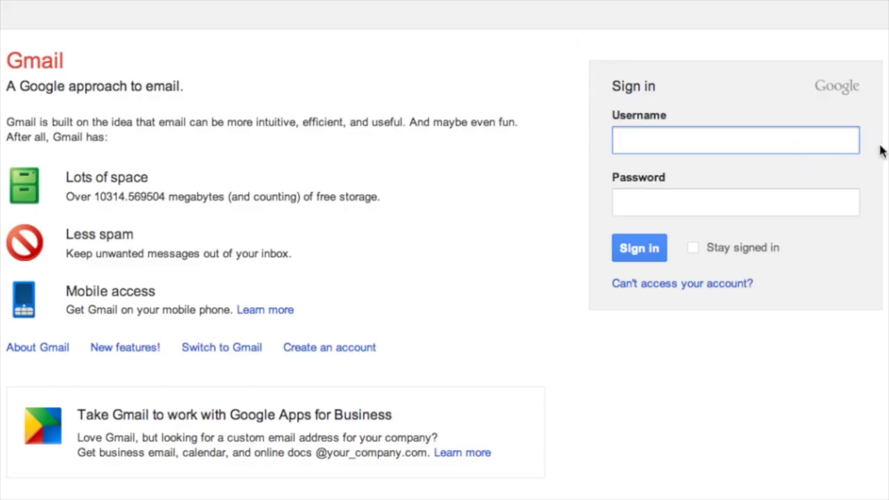
# - Sign in to Gmail with the member's account and open the luxeinn.com invitation's verification link
pyautogui.click(819, 142)
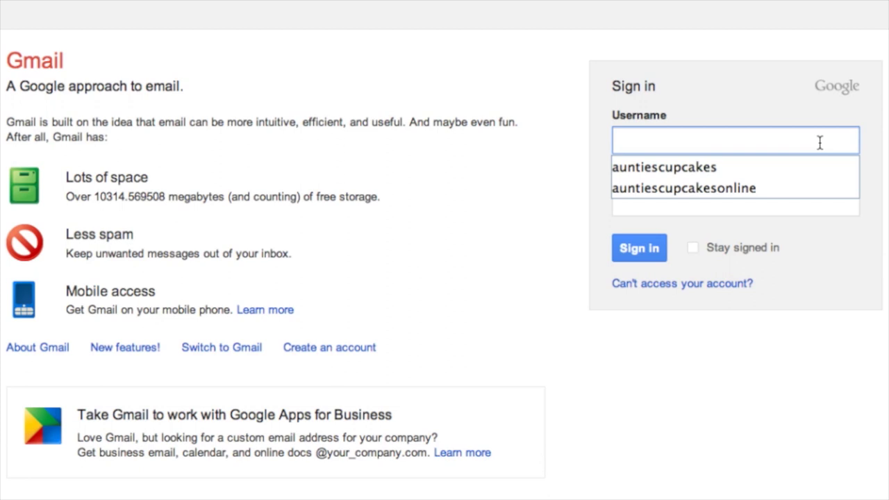
pyautogui.click(744, 184)
pyautogui.click(722, 196)
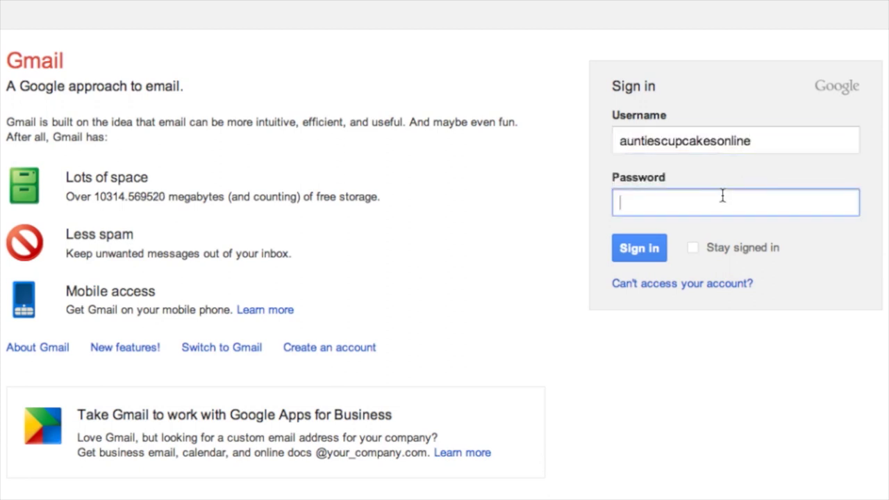
pyautogui.write('••••••••••')
pyautogui.press('Return')
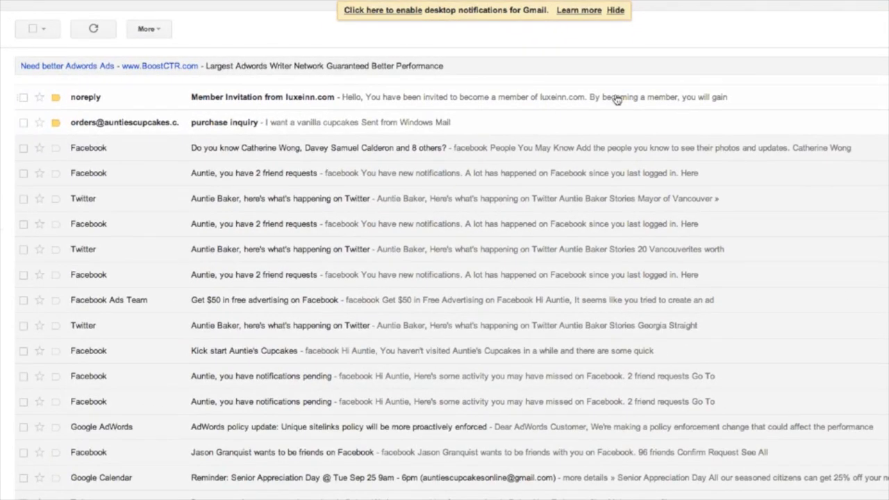
pyautogui.click(616, 100)
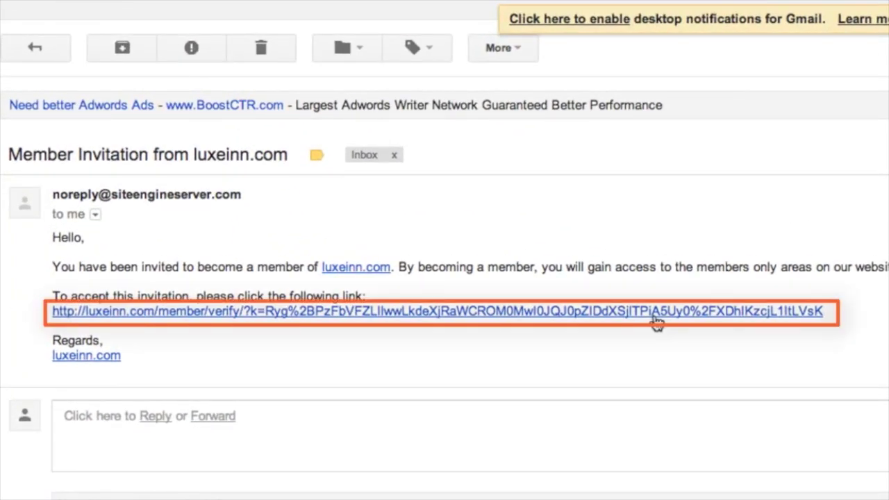
pyautogui.click(656, 320)
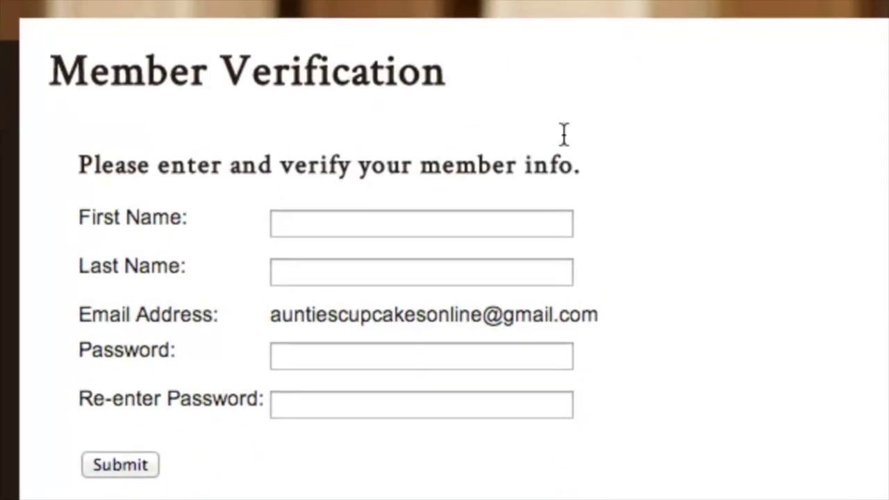
# - Enter the member's first name, last name and password twice, then submit the verification form
pyautogui.click(531, 224)
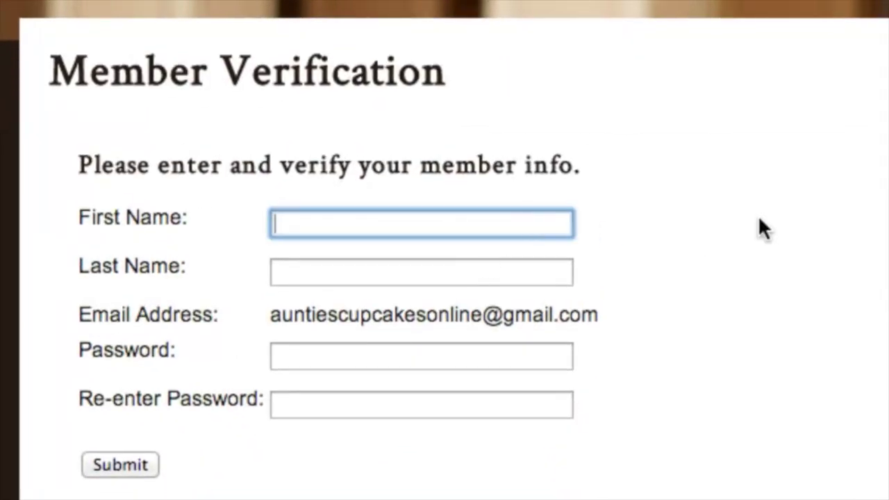
pyautogui.write('Auntie')
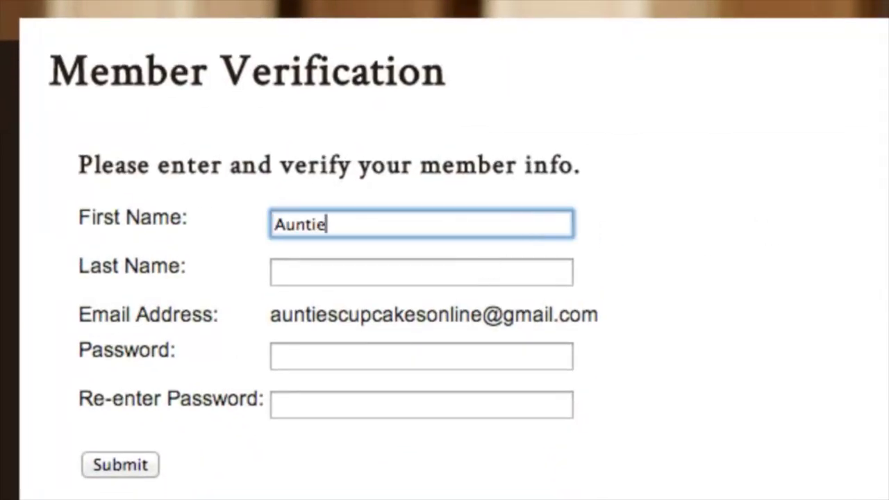
pyautogui.click(416, 271)
pyautogui.write('Baker')
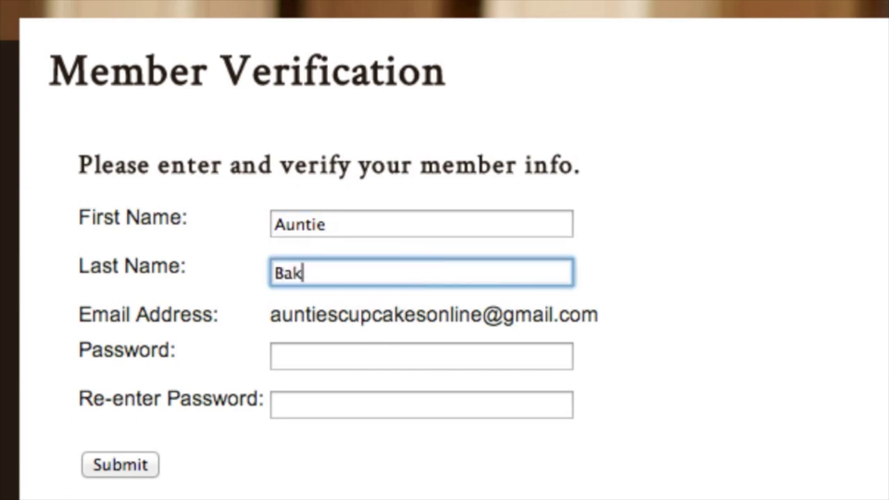
pyautogui.click(331, 352)
pyautogui.write('******')
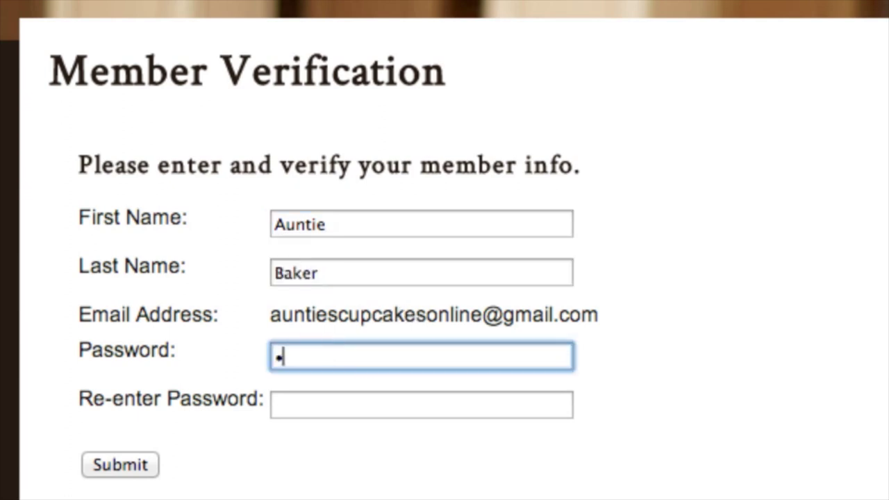
pyautogui.click(381, 410)
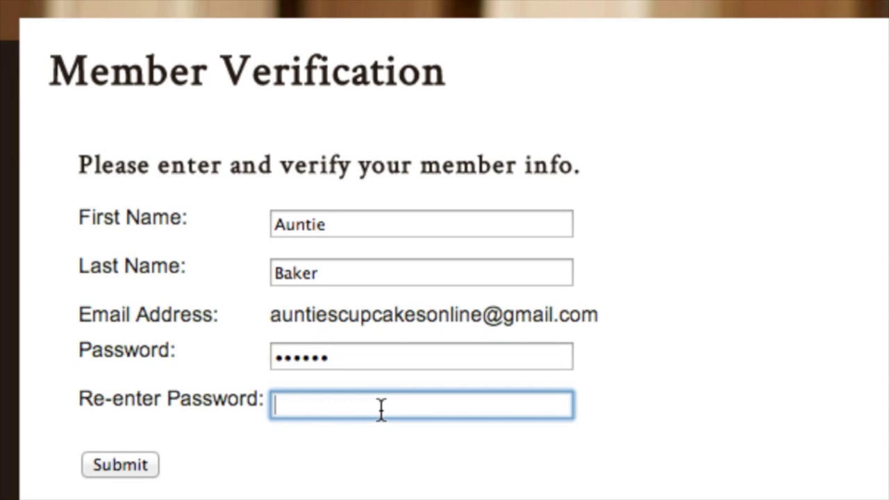
pyautogui.write('******')
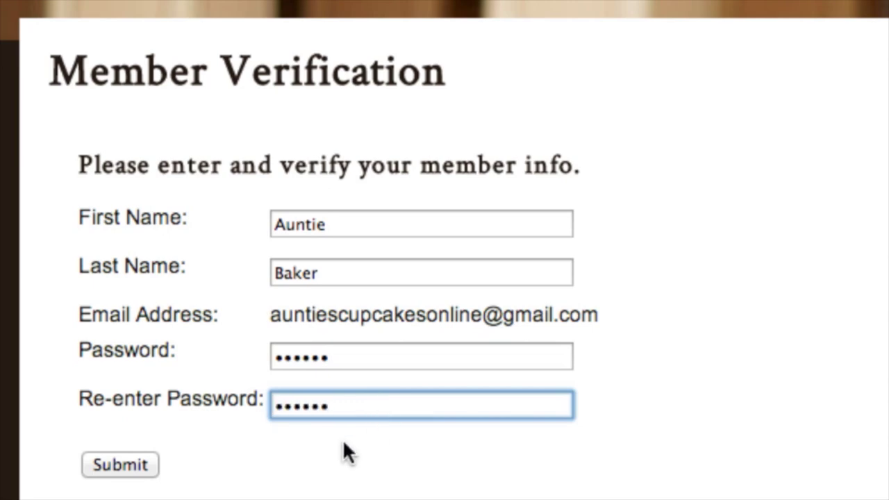
pyautogui.click(104, 466)
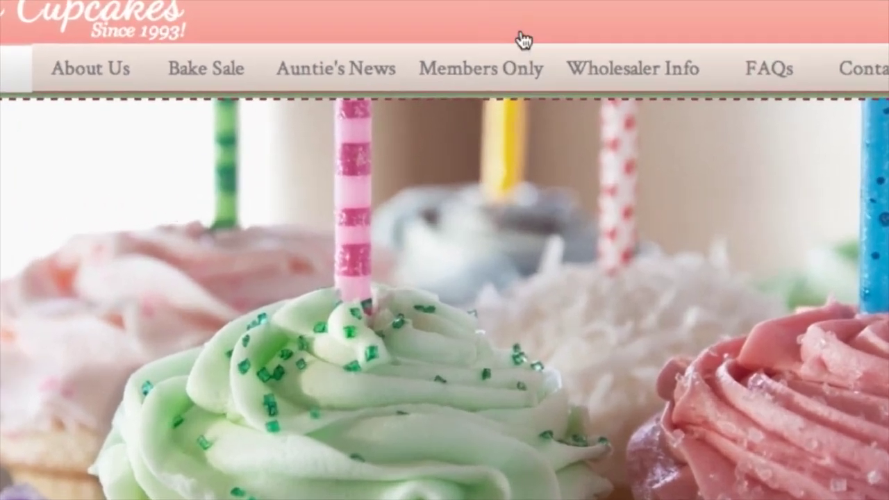
# - Choose a Members Only subpage, sign in with the member's e-mail and password, and scroll the Media page
pyautogui.moveTo(544, 84)
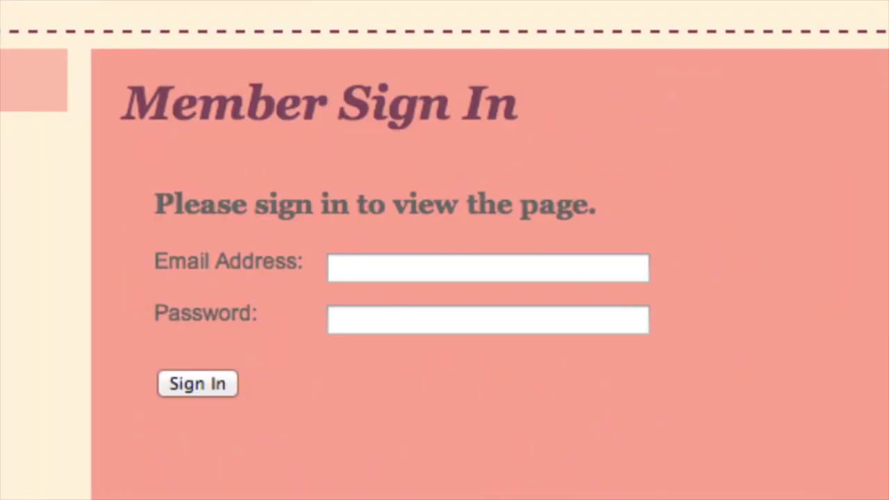
pyautogui.click(549, 268)
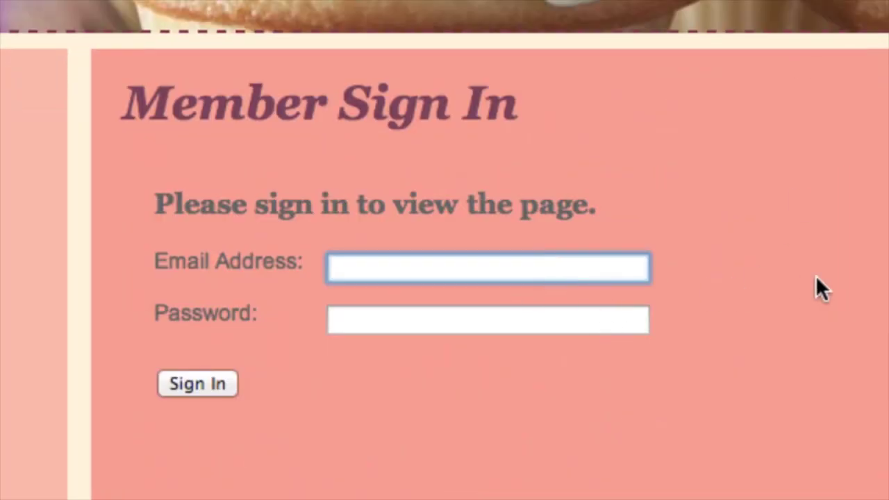
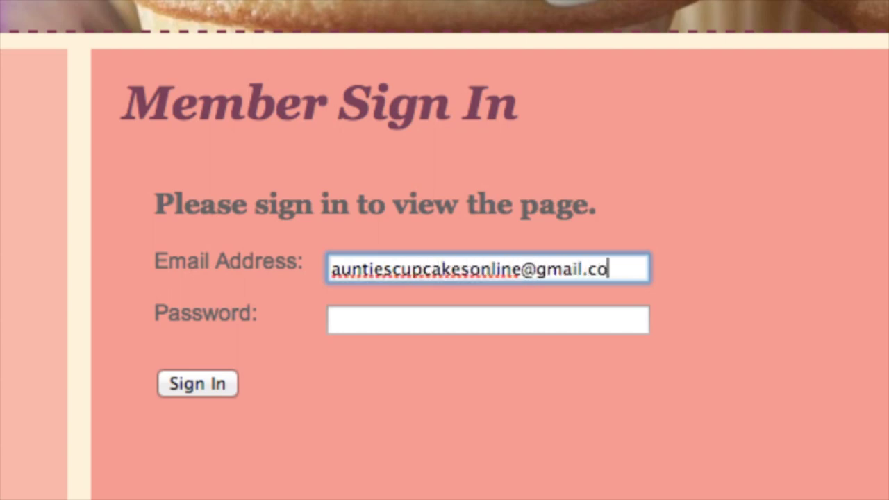
pyautogui.click(551, 325)
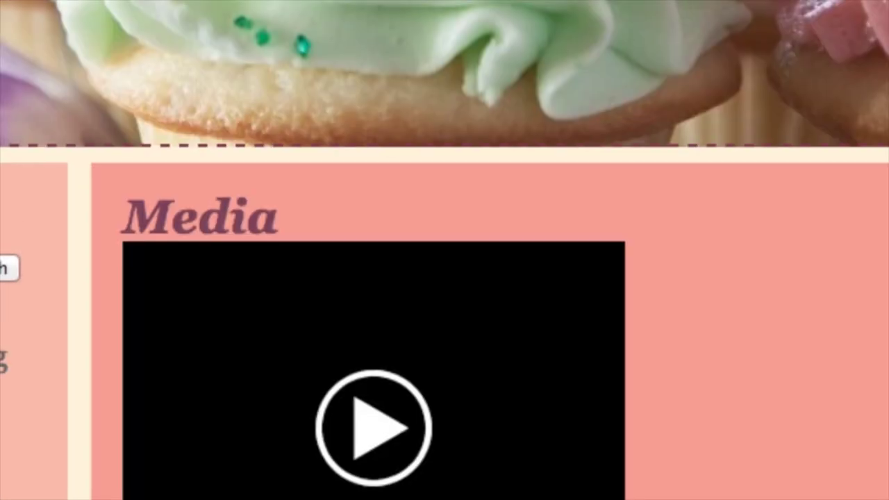
pyautogui.scroll(-5, 445, 278)
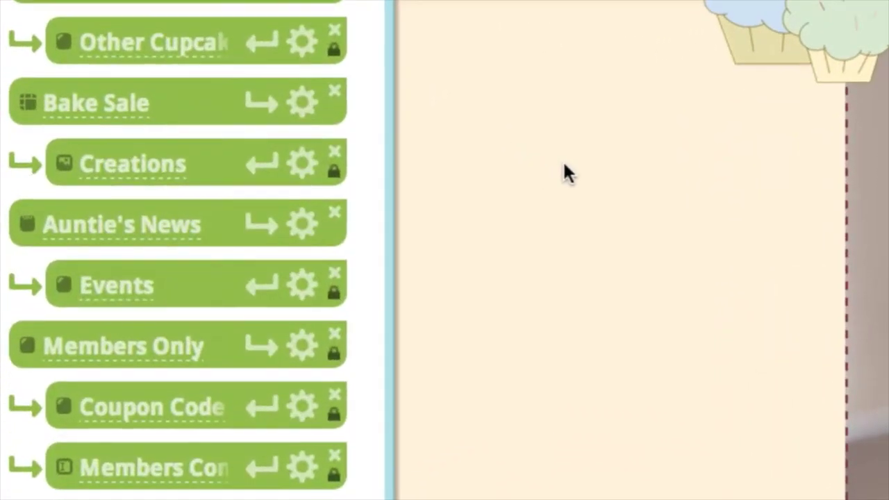
# - Uncheck 'Enable protection for this page' in Other Cupcake Adventures' Protect Page settings
pyautogui.click(302, 43)
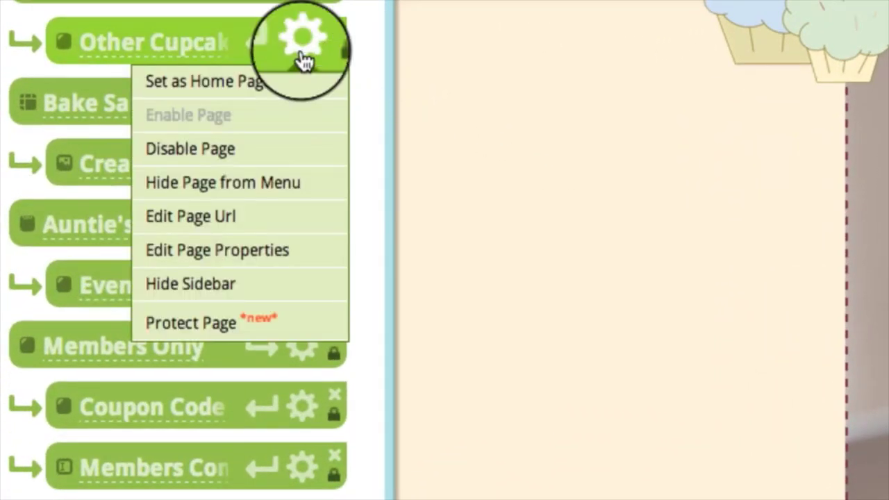
pyautogui.click(281, 334)
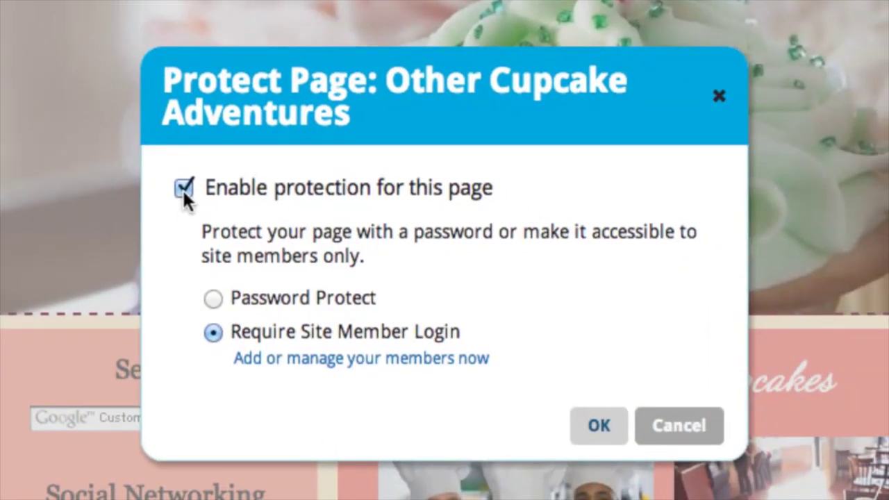
pyautogui.click(183, 188)
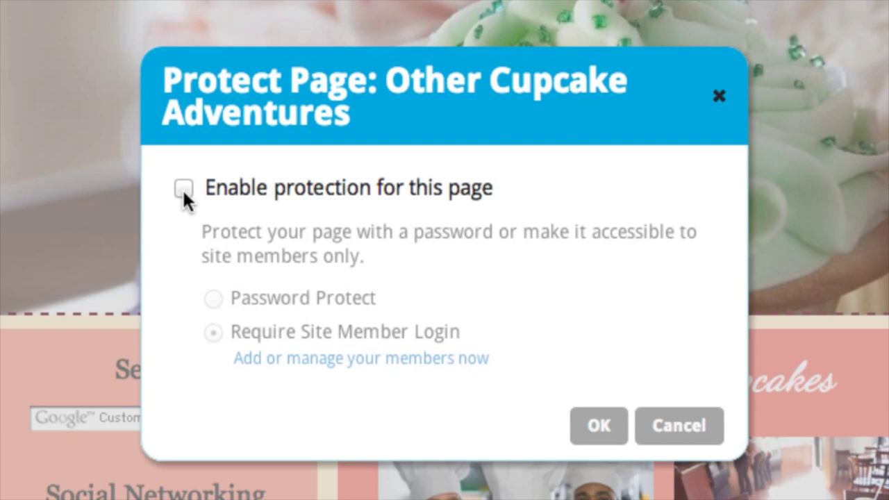